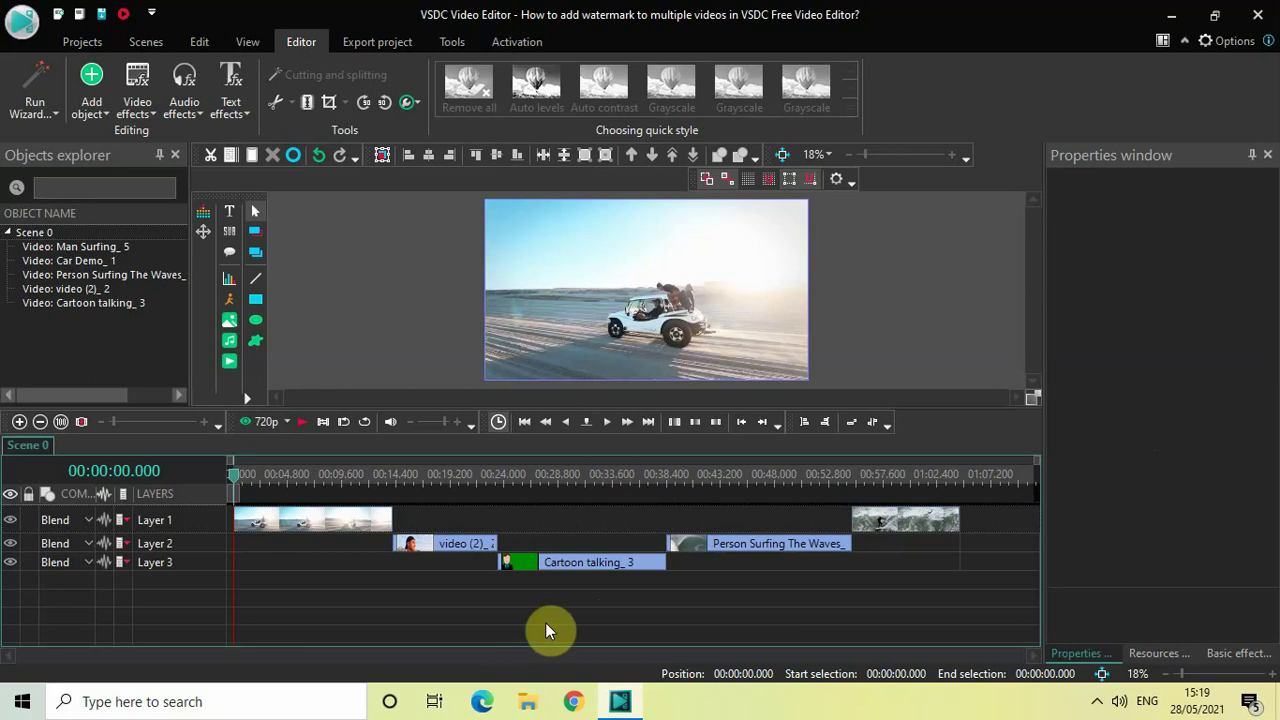
Add a sprite with default position settings and draw its box in the frame's lower-left
click(90, 100)
click(107, 156)
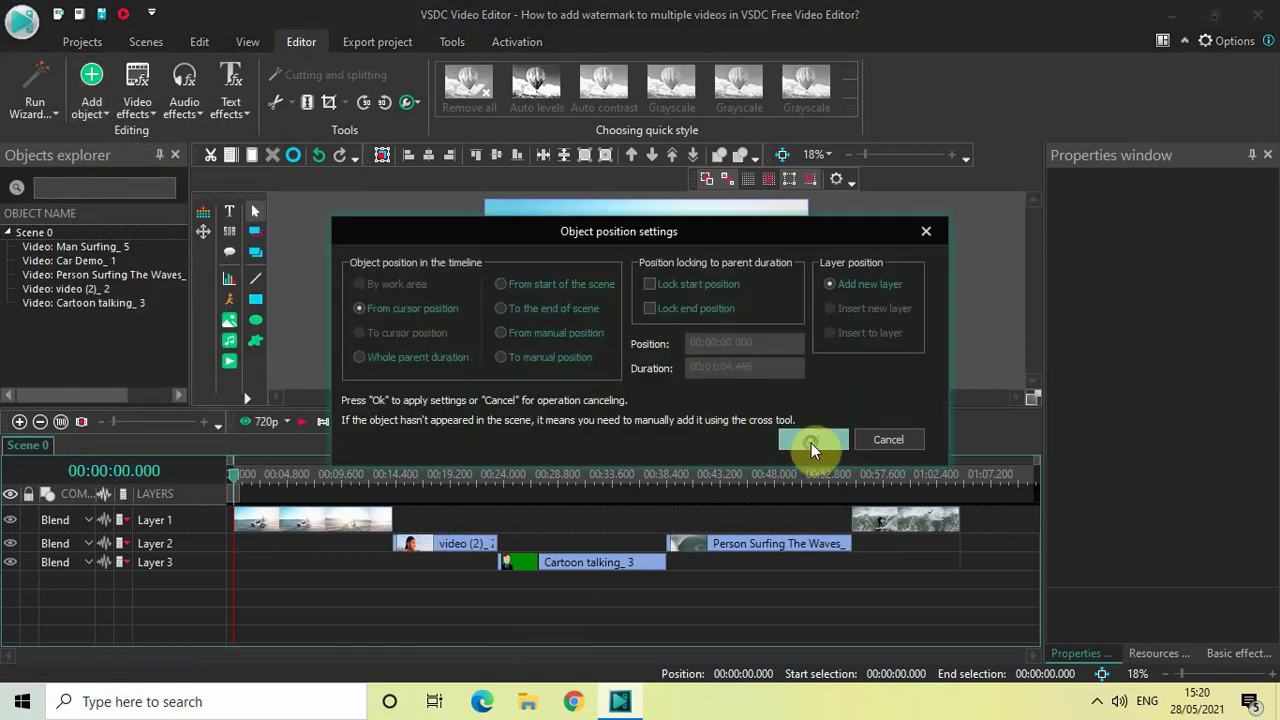
click(811, 443)
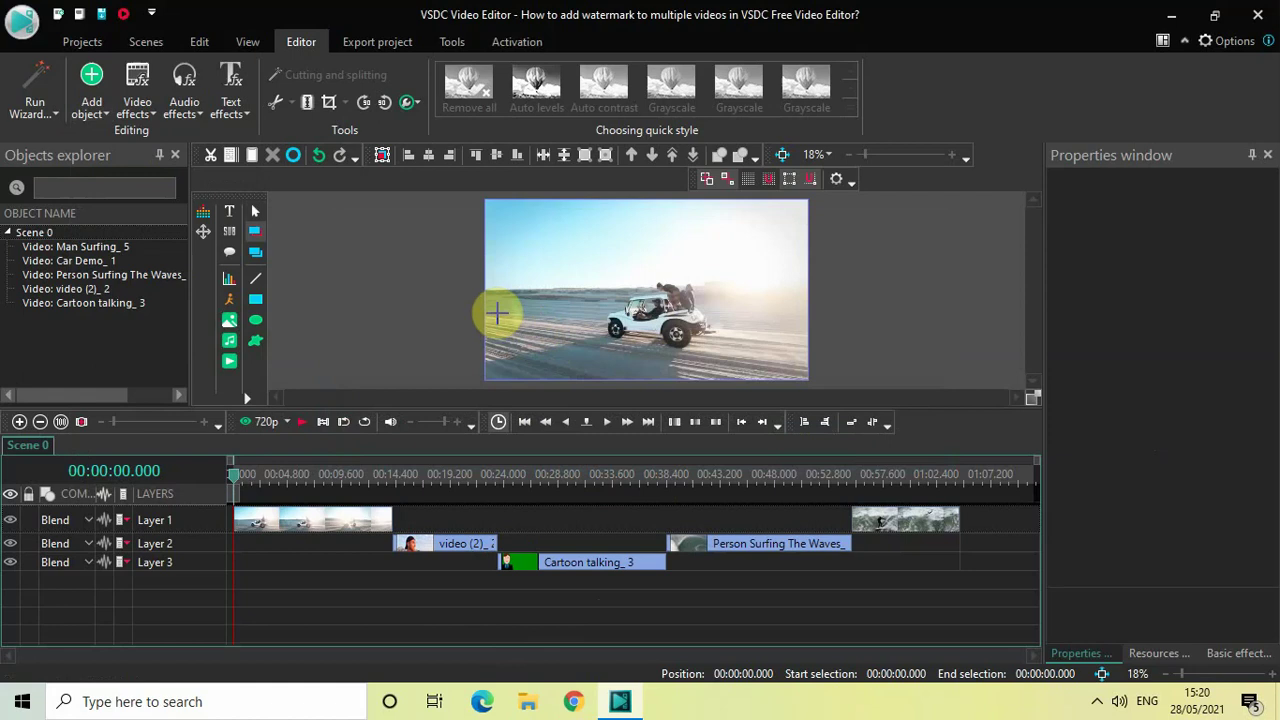
drag(497, 313, 562, 373)
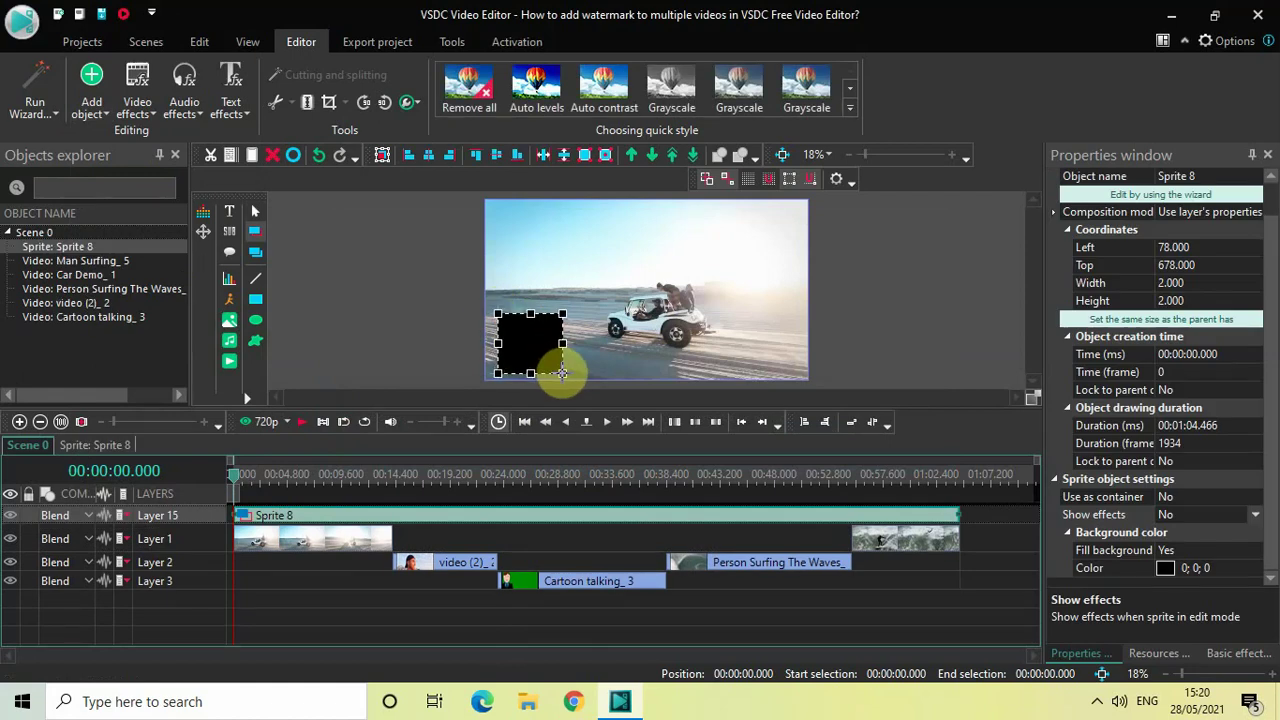
drag(562, 373, 563, 374)
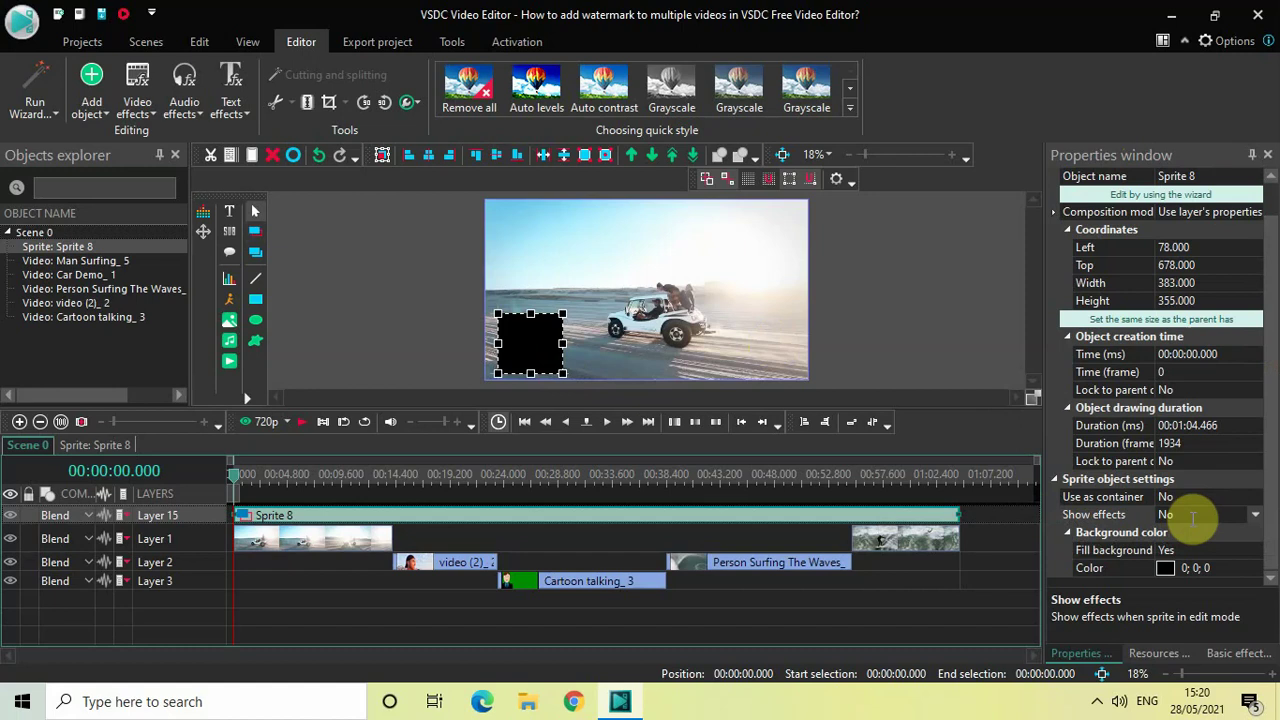
Set the sprite's Show effects to Yes and Fill background to No
click(1256, 516)
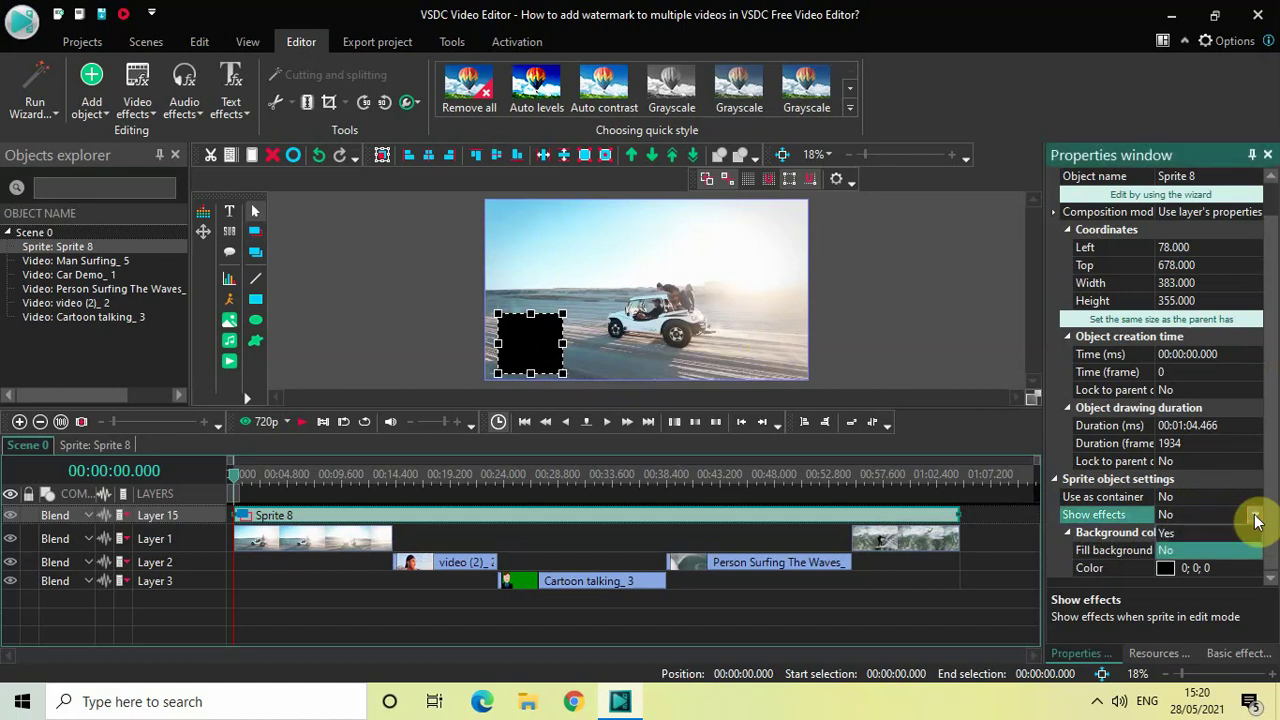
click(1217, 534)
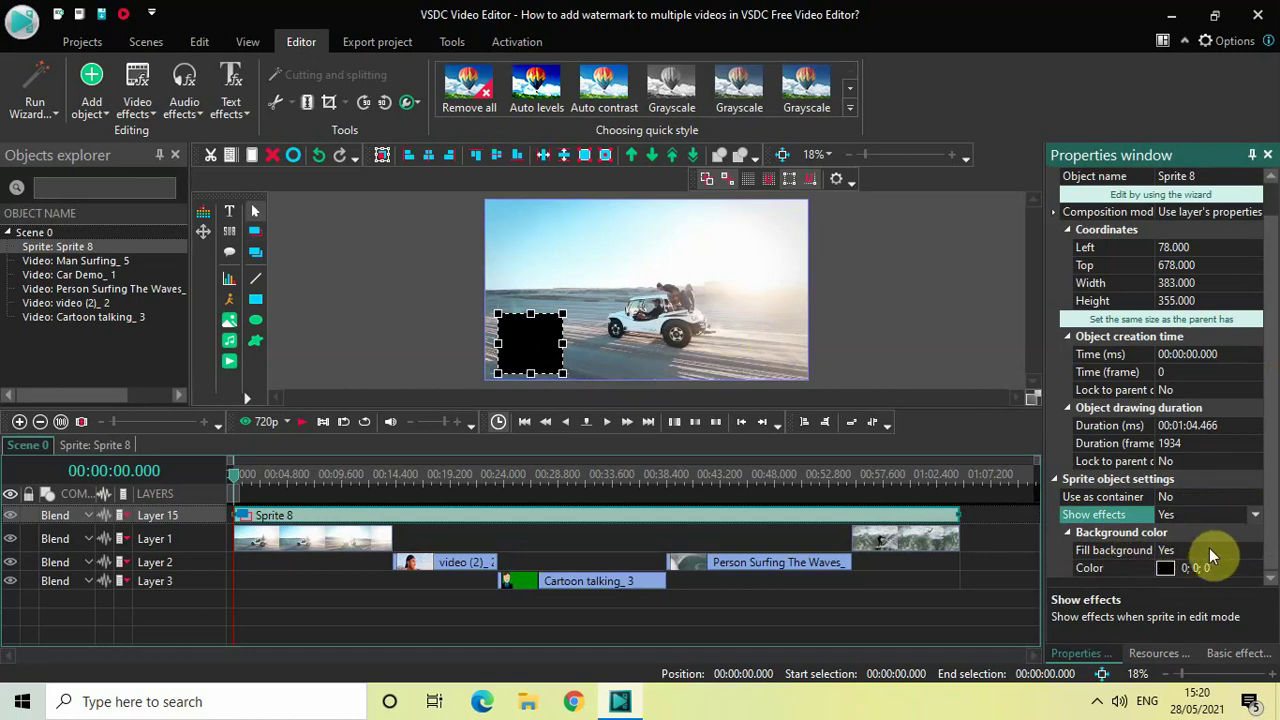
click(1256, 551)
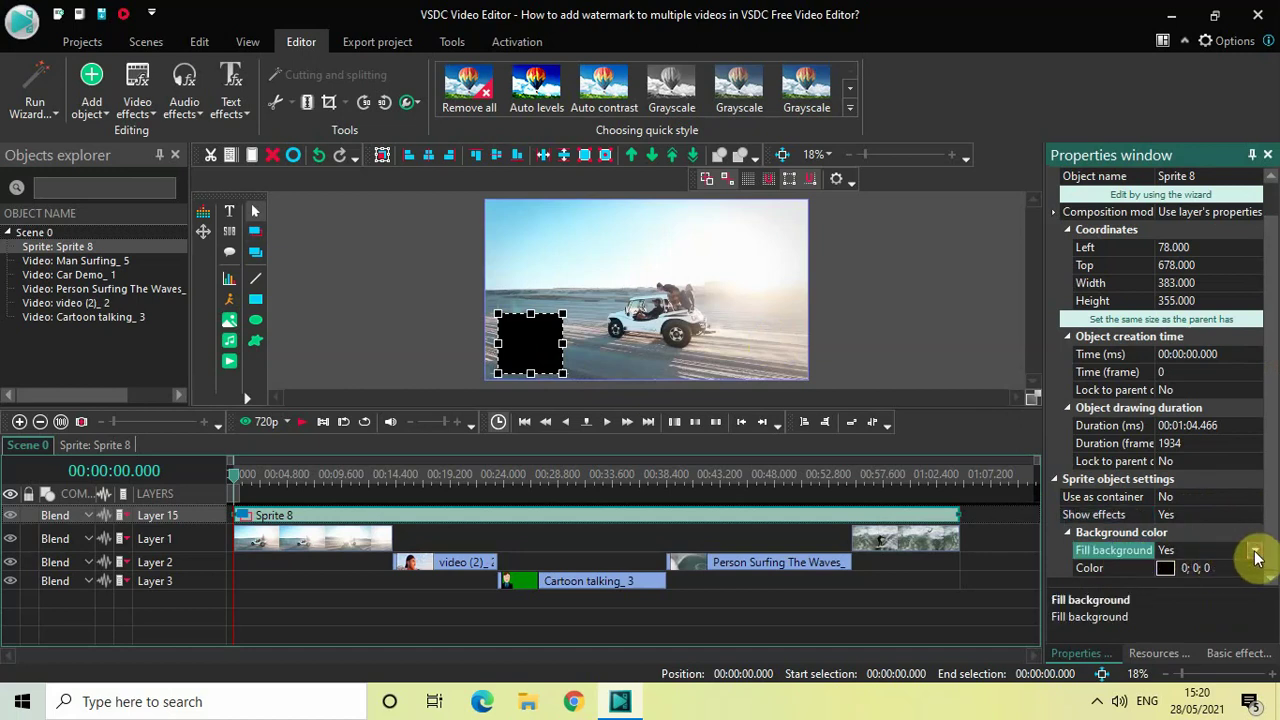
click(1256, 551)
click(1201, 588)
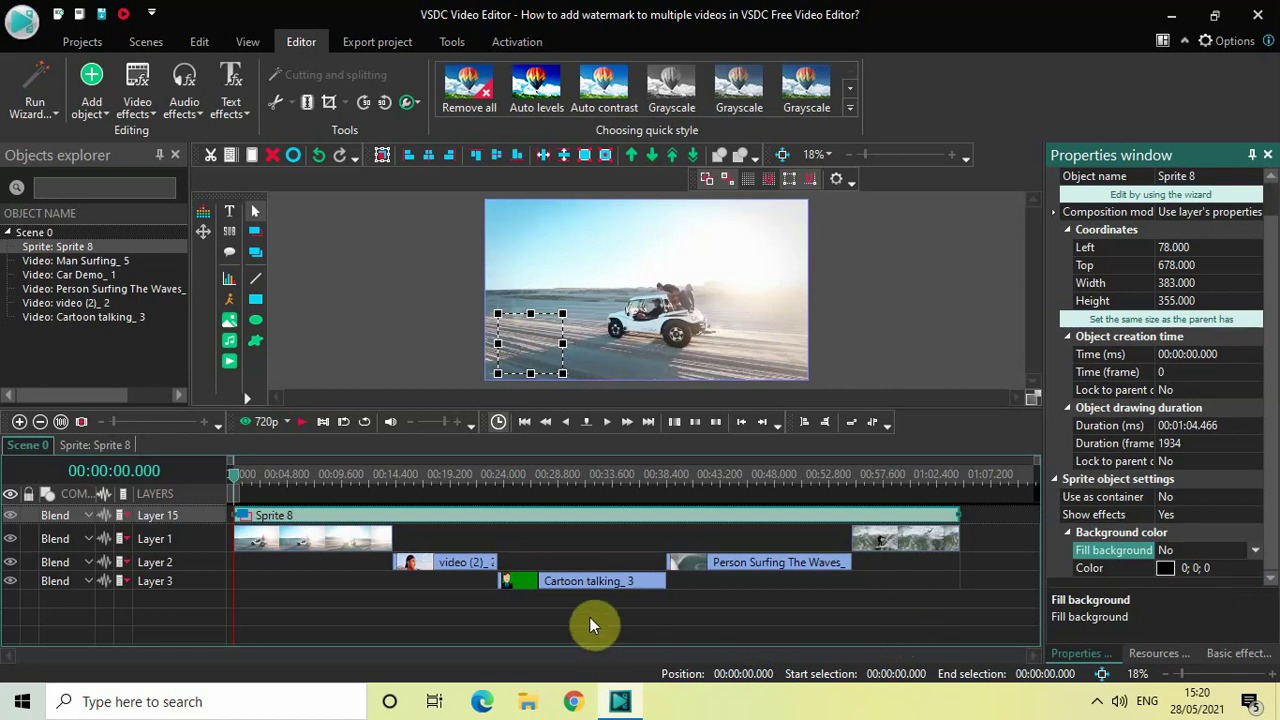
Inside the sprite, add unnamed.png as an image object with default placement
double_click(552, 524)
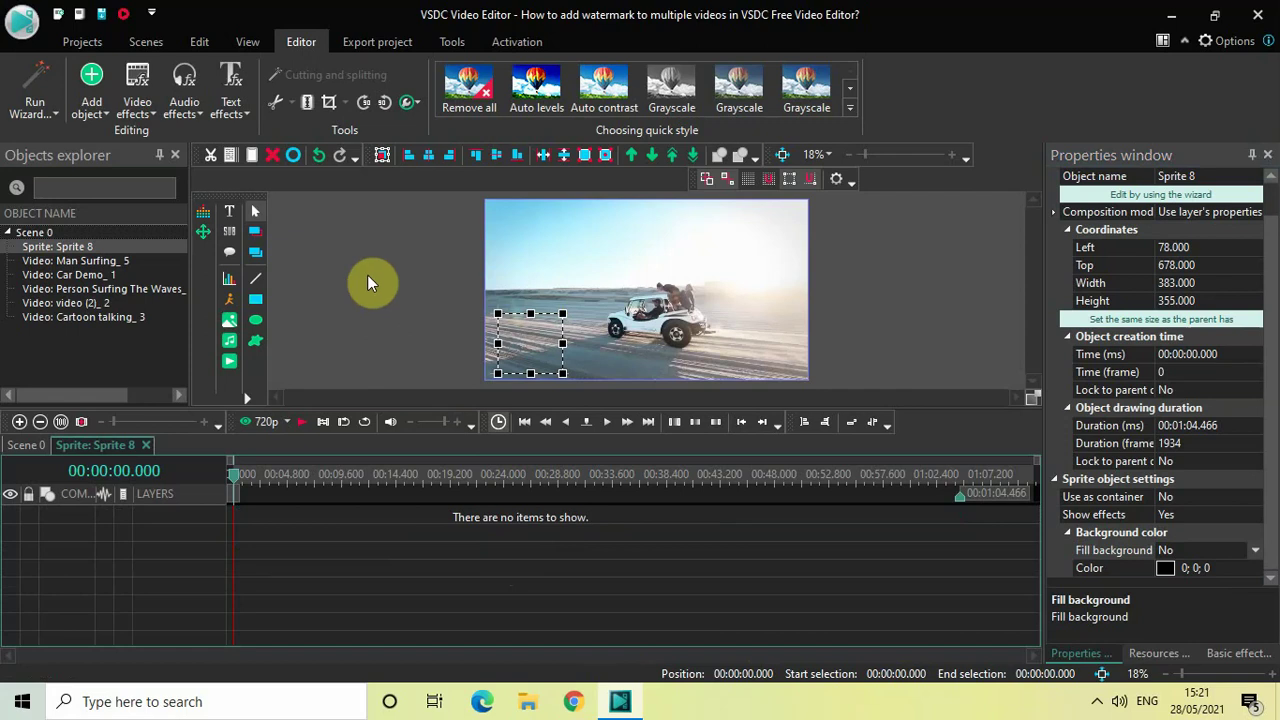
click(92, 110)
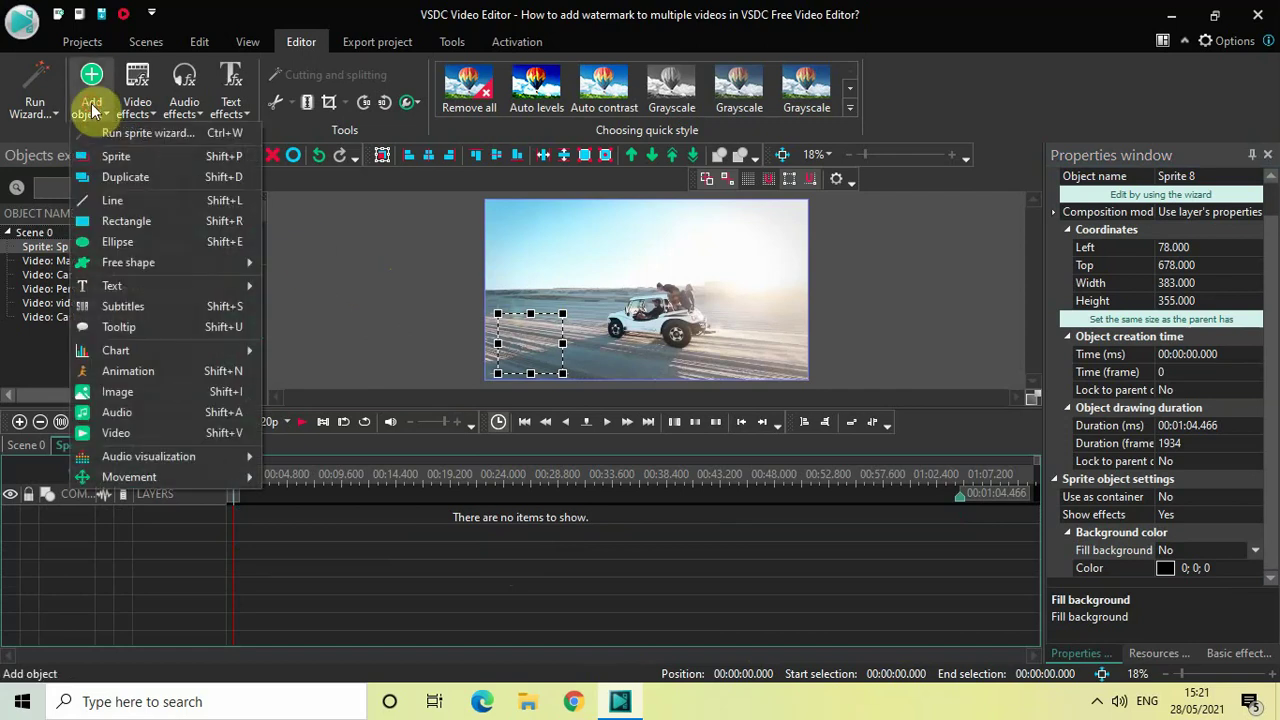
click(134, 394)
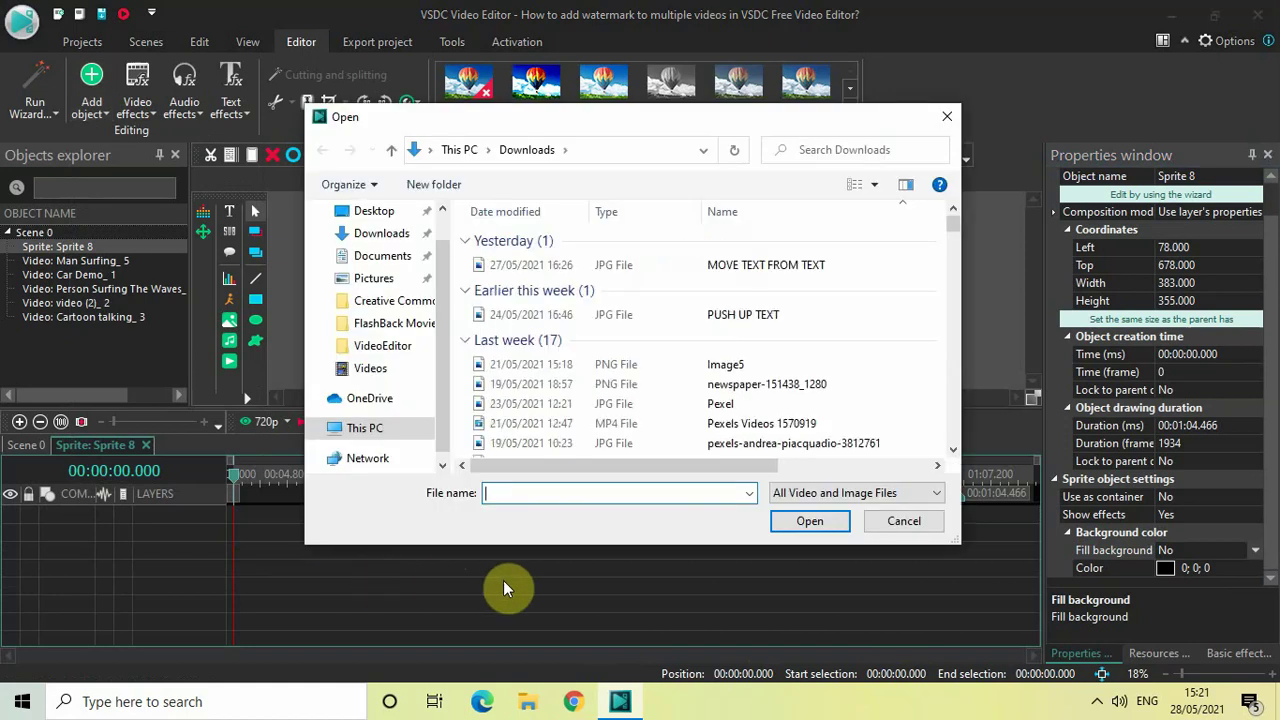
text(U)
key(Down)
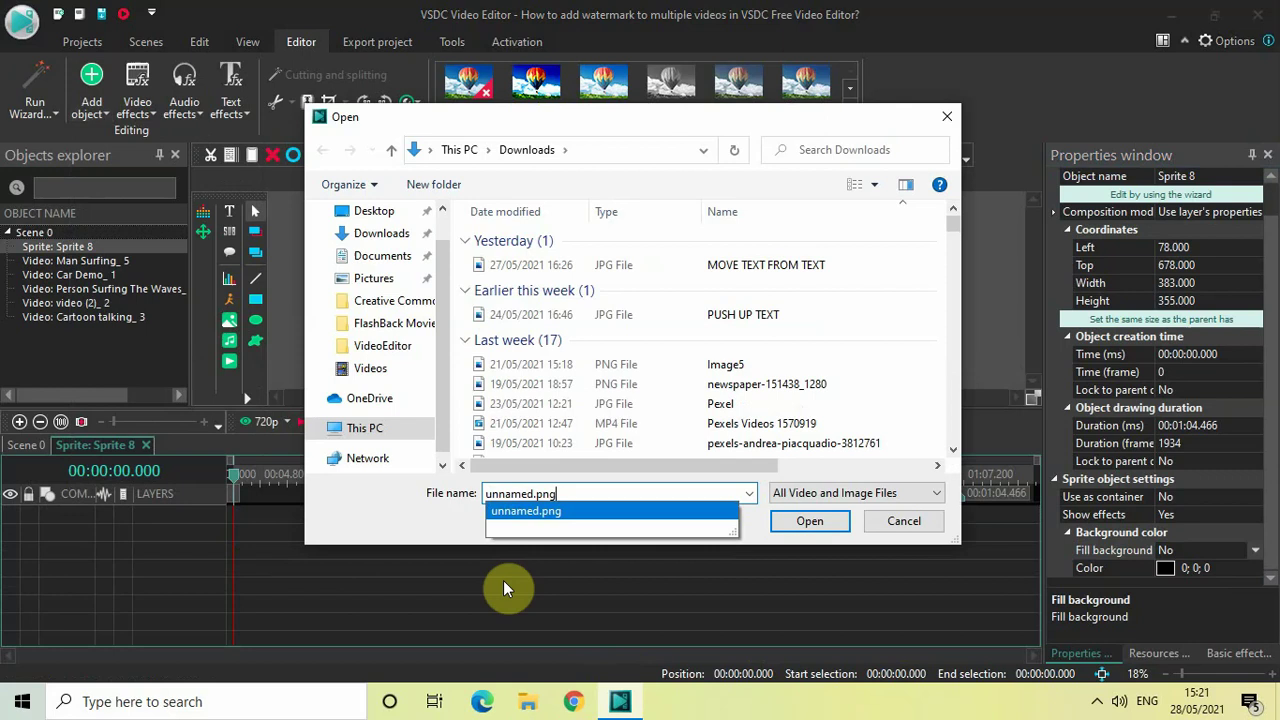
key(Return)
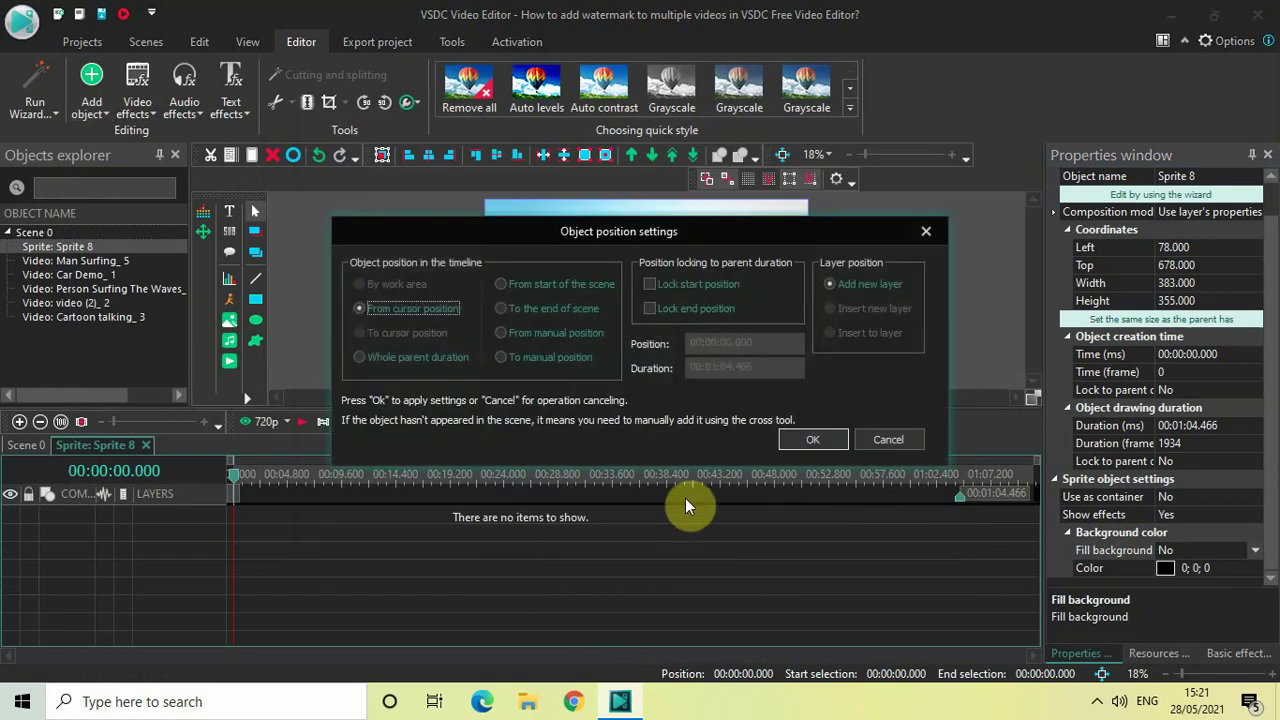
click(808, 442)
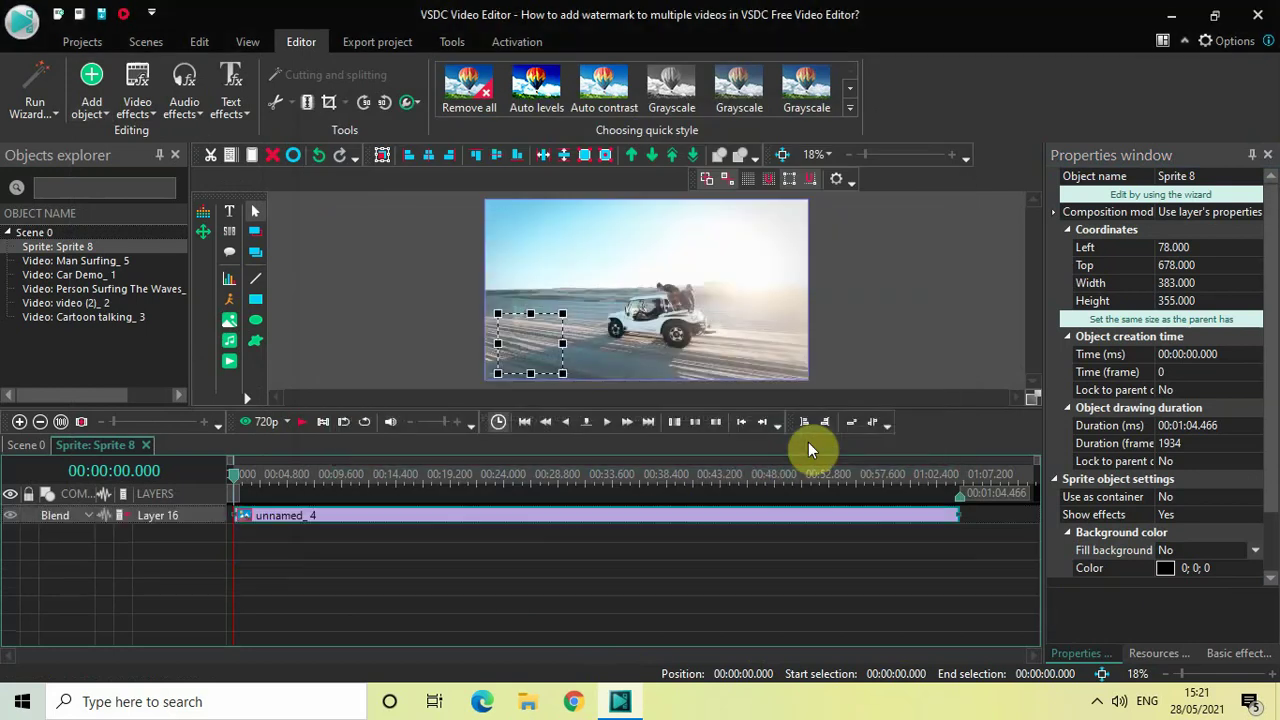
Resize the unnamed_4 logo image to about 278×283 near the lower-left corner
click(674, 565)
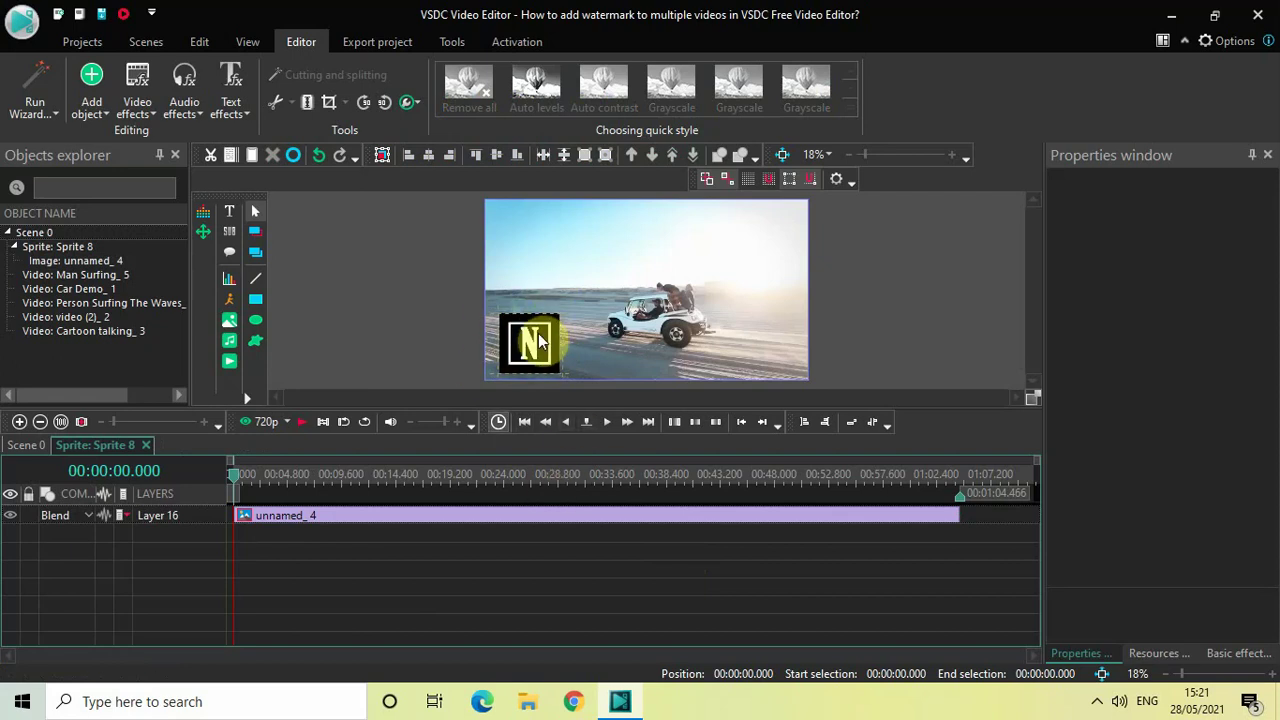
click(520, 517)
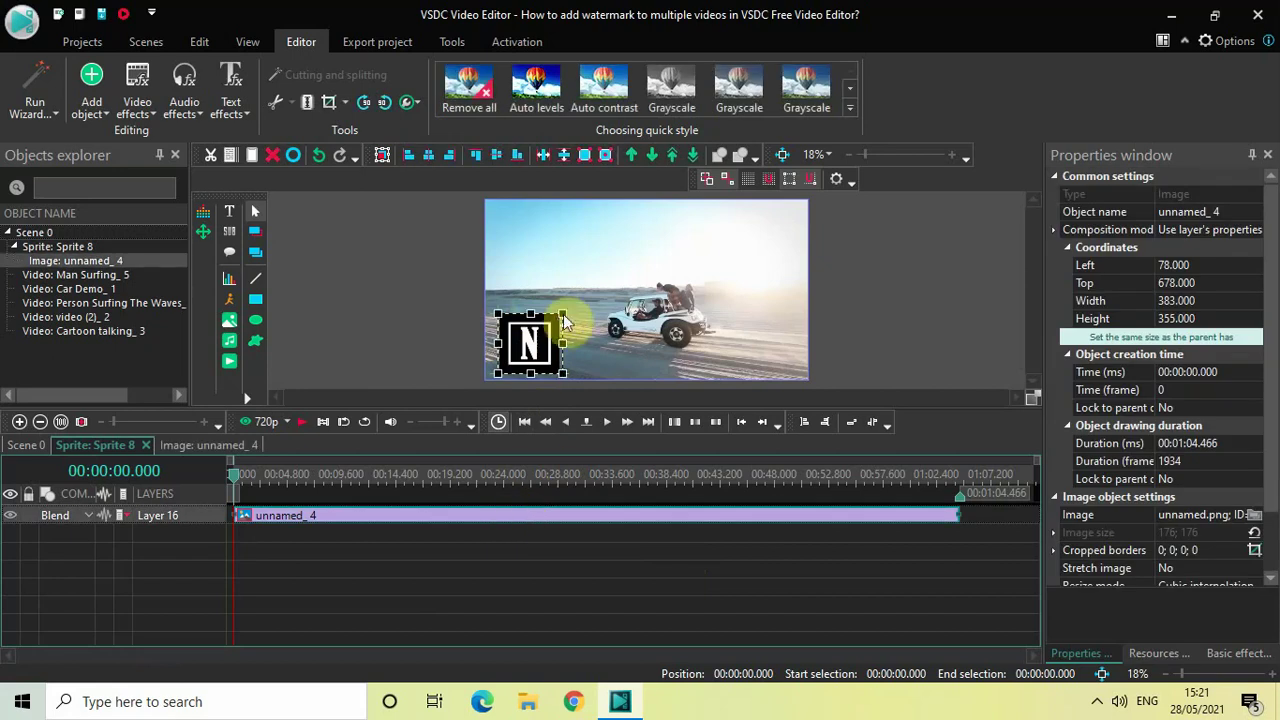
drag(563, 318, 546, 323)
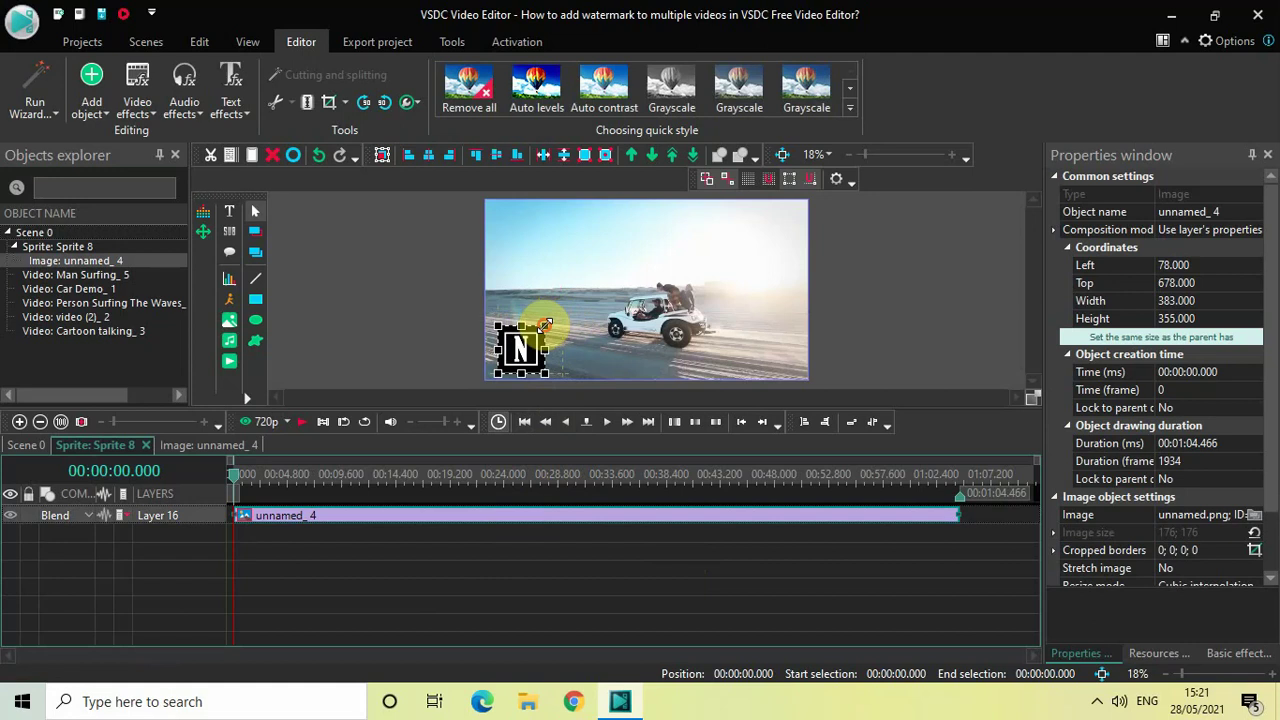
drag(546, 323, 545, 324)
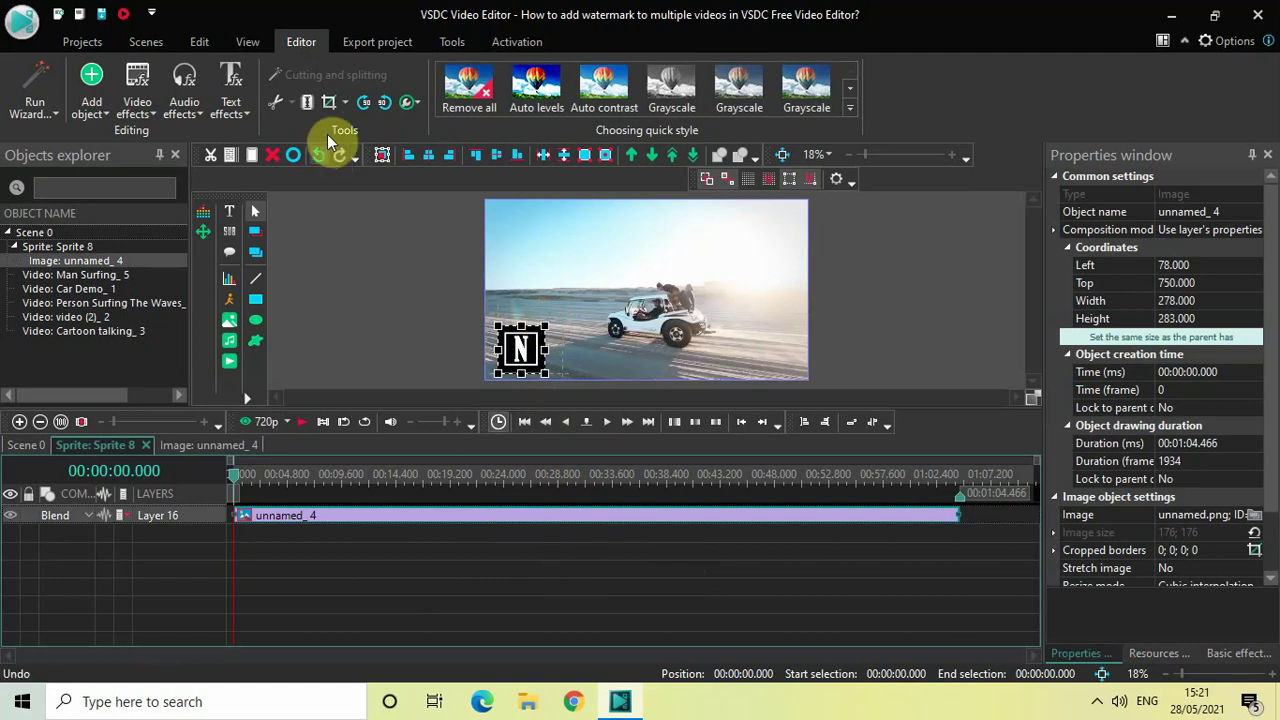
Lower the logo's opacity from 100% to 40%, then deselect it
click(419, 103)
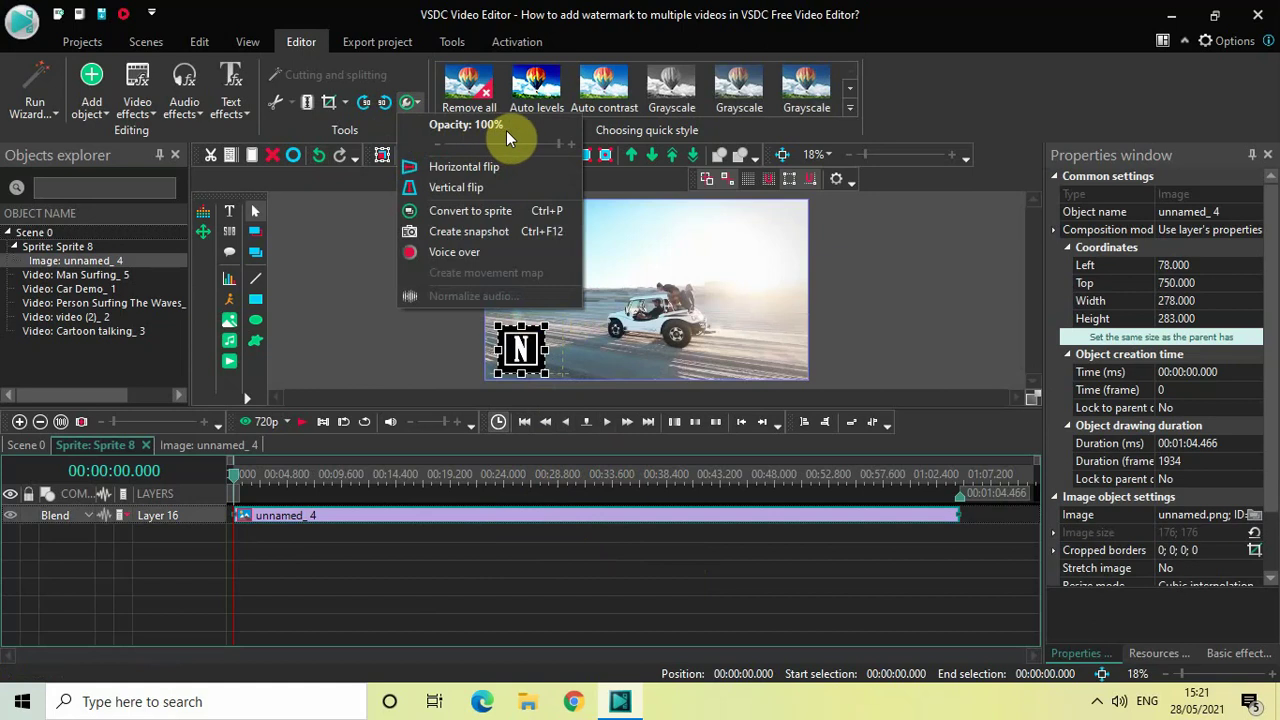
click(529, 145)
click(529, 146)
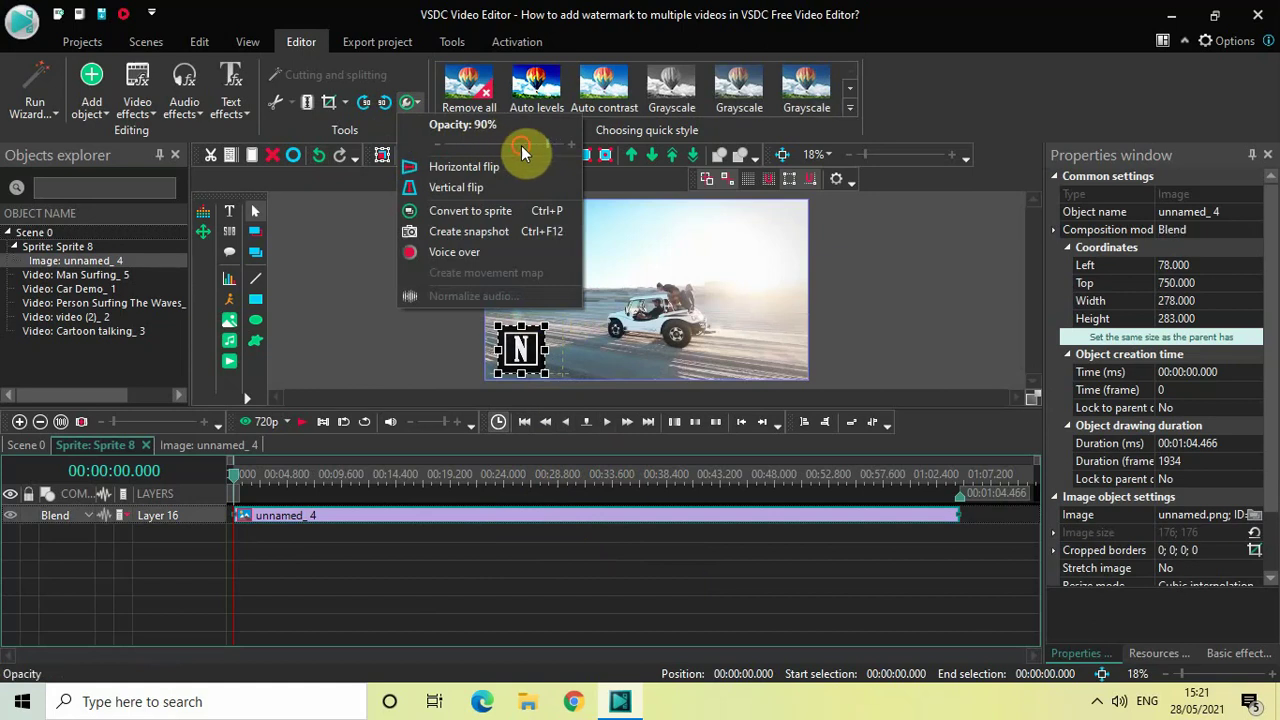
click(502, 145)
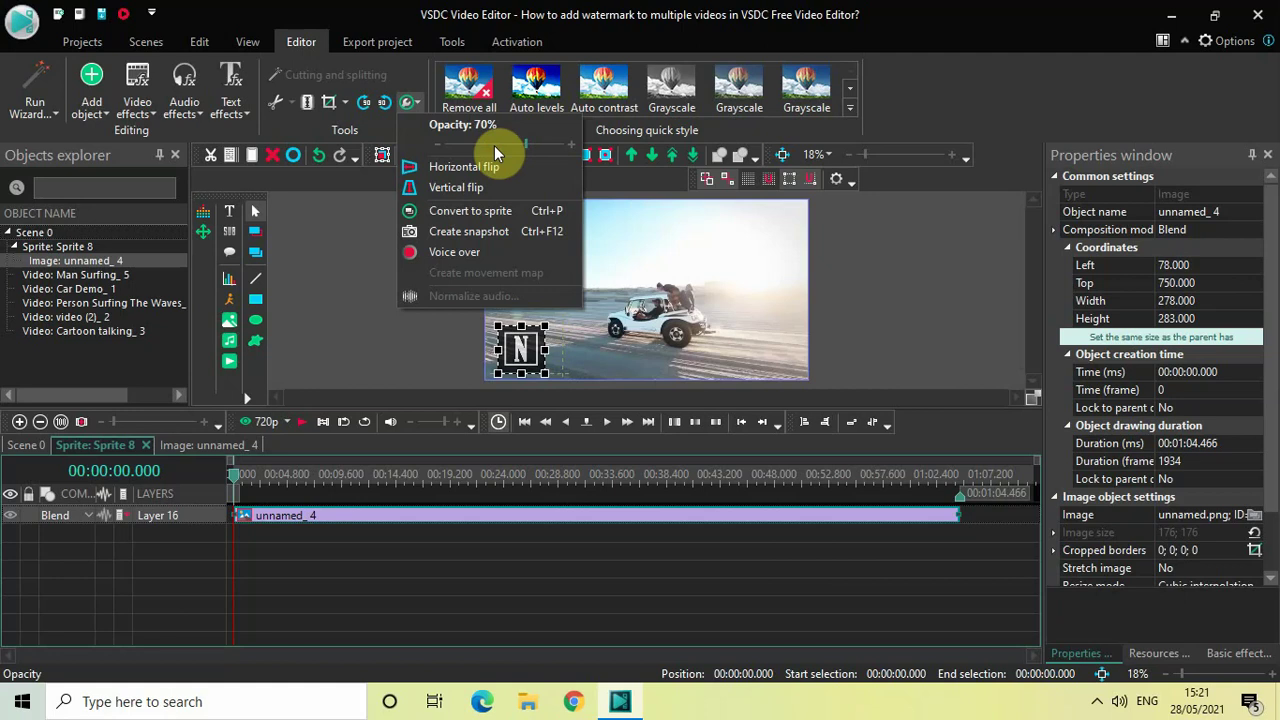
click(494, 145)
click(494, 145)
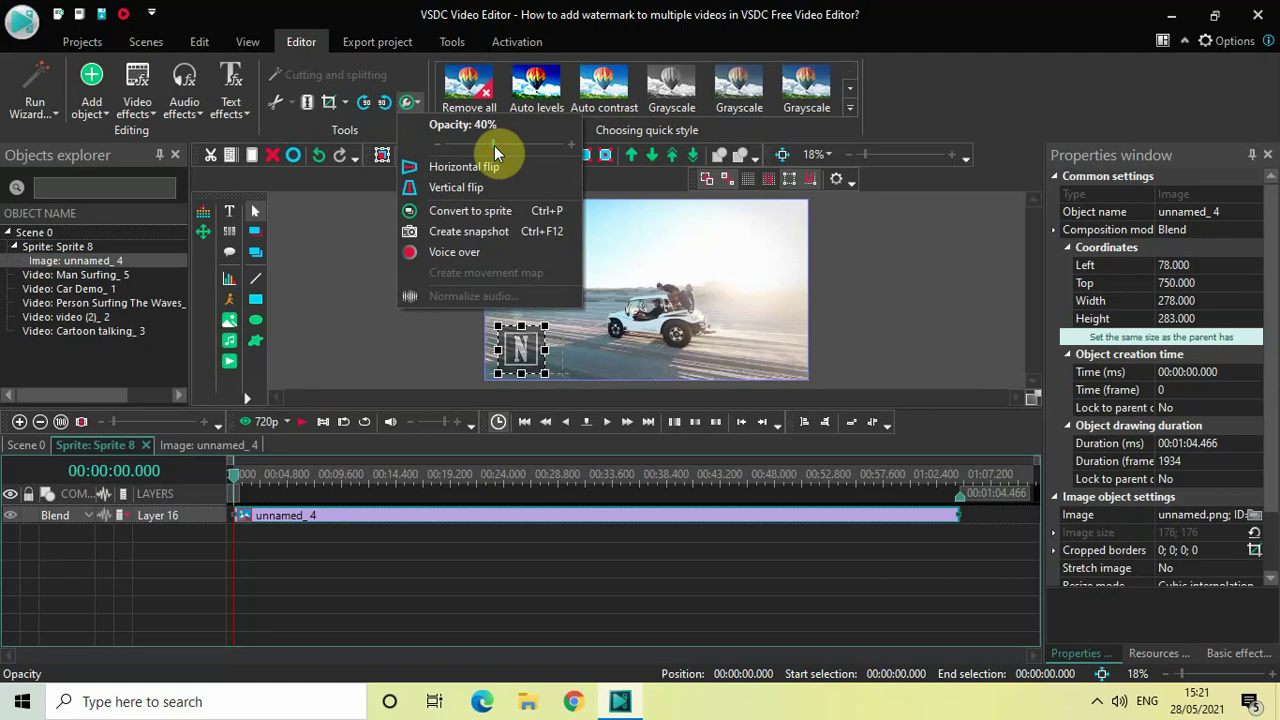
click(492, 544)
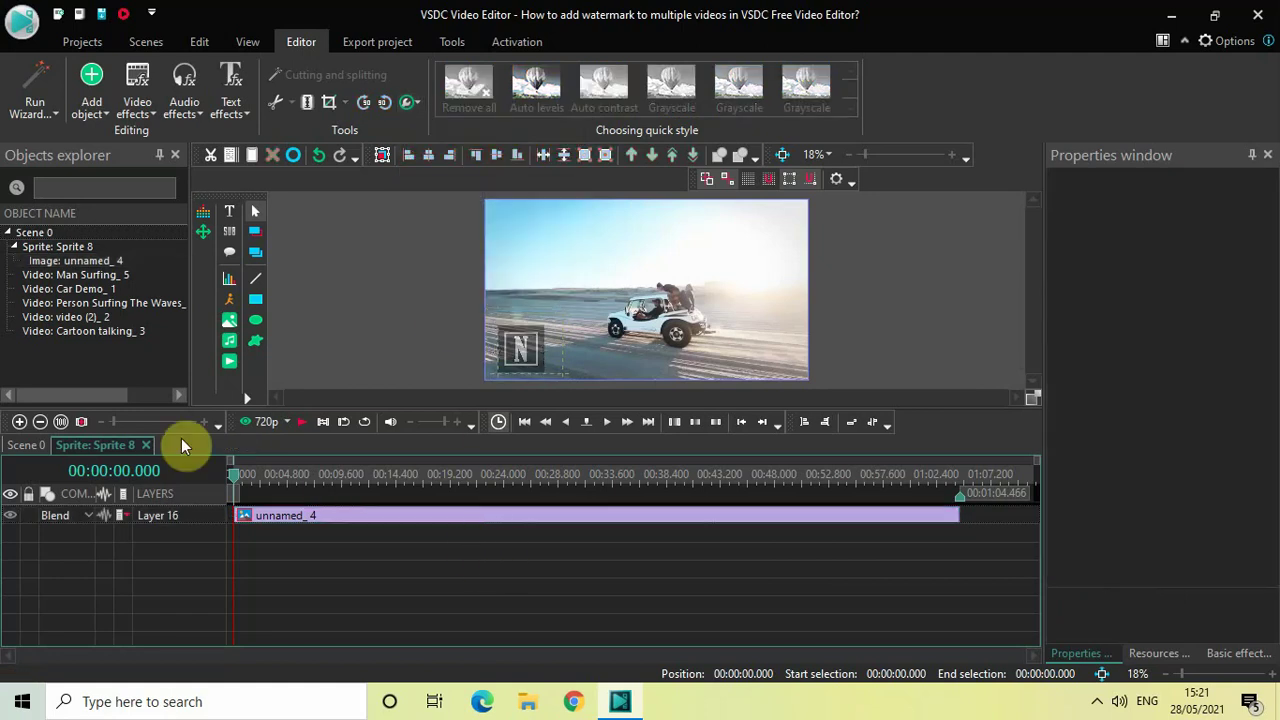
Switch to Scene 0, deselect the sprite, and play the preview to check the watermark
click(23, 444)
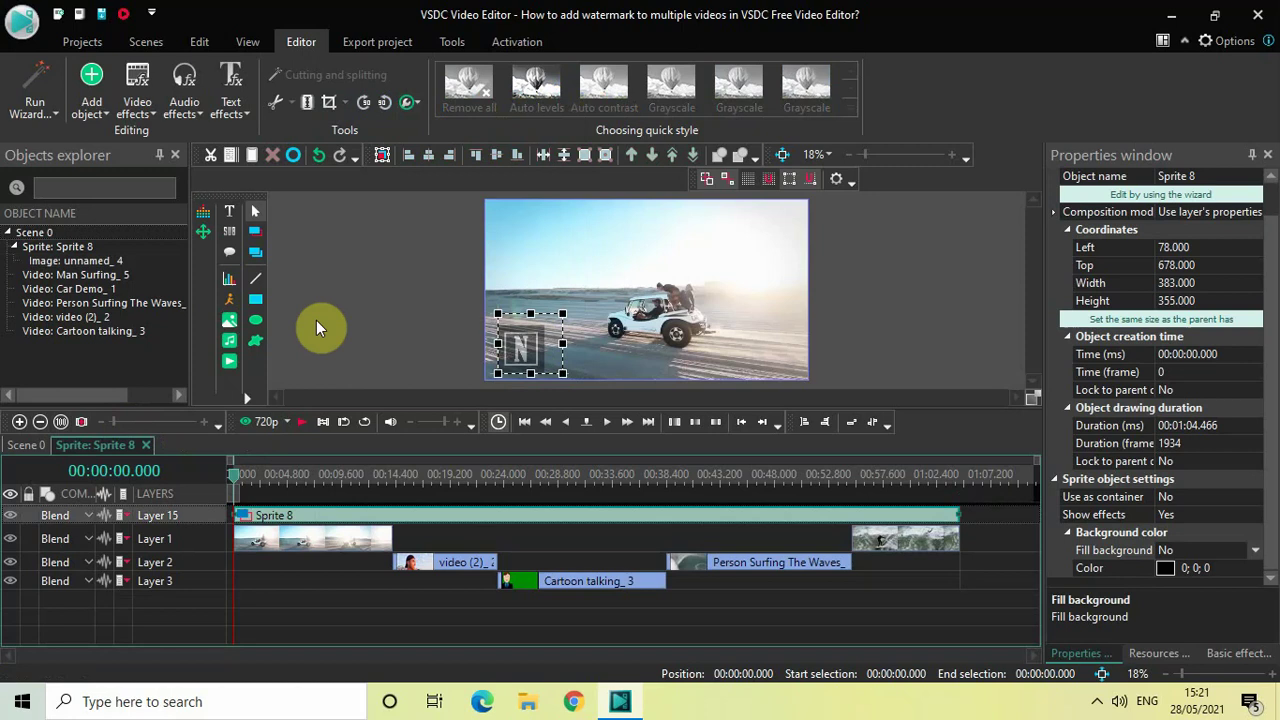
click(342, 281)
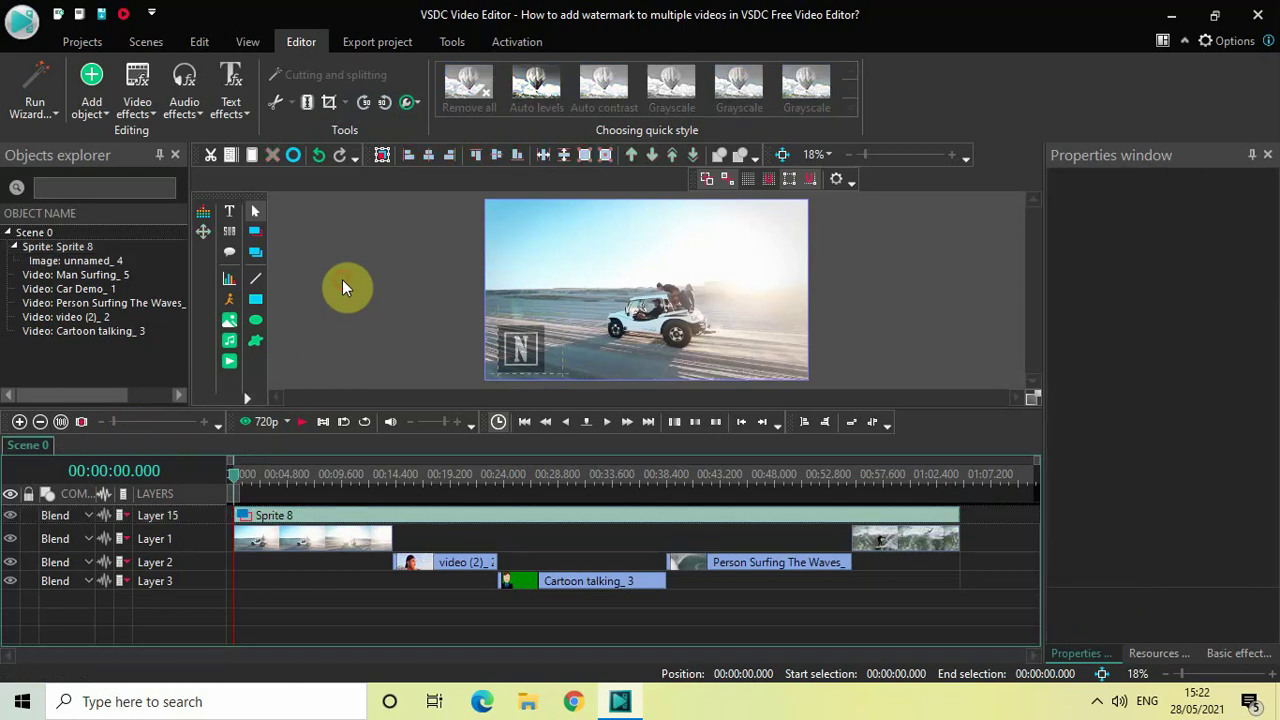
key(space)
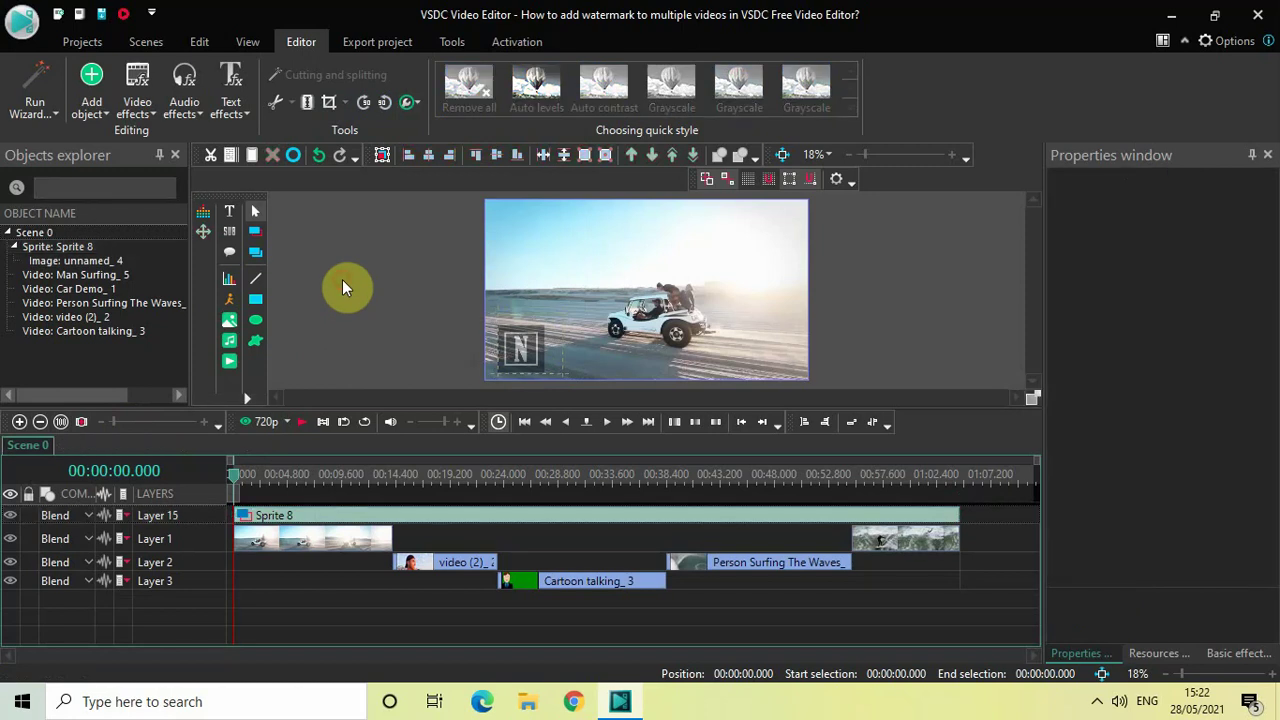